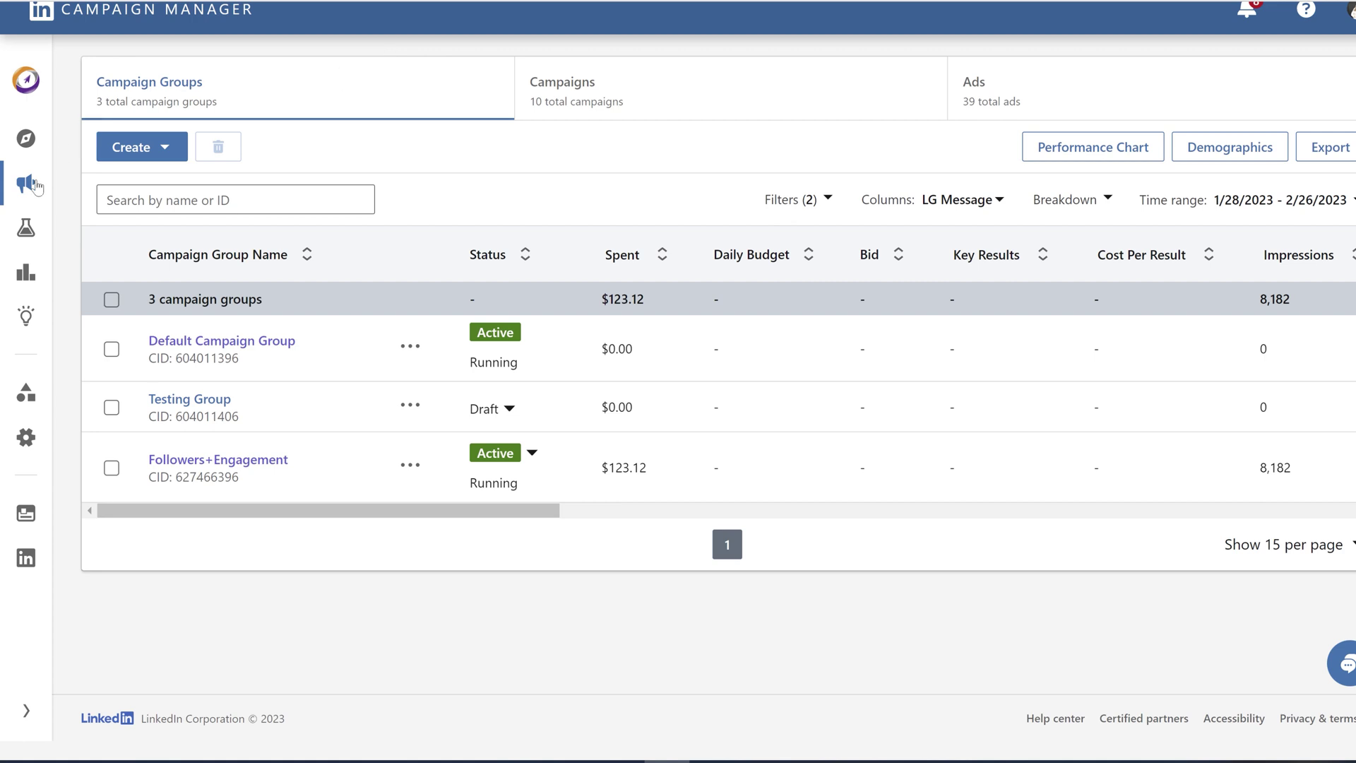
Step: Expand the Campaign Manager sidebar to reveal the Analyze section with its Insight tag entry
click(27, 274)
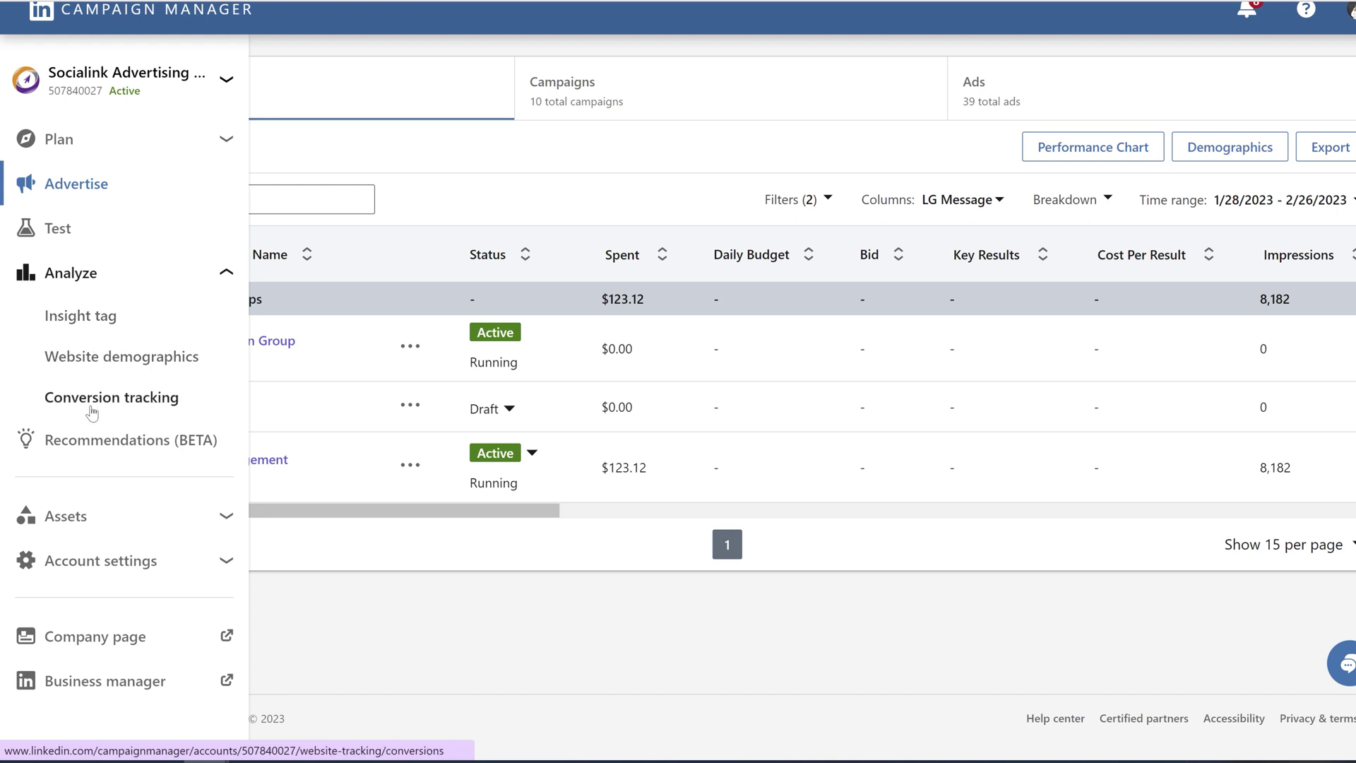
Step: Open the Insight Tag page and copy the 'I will install the tag myself' code
click(115, 319)
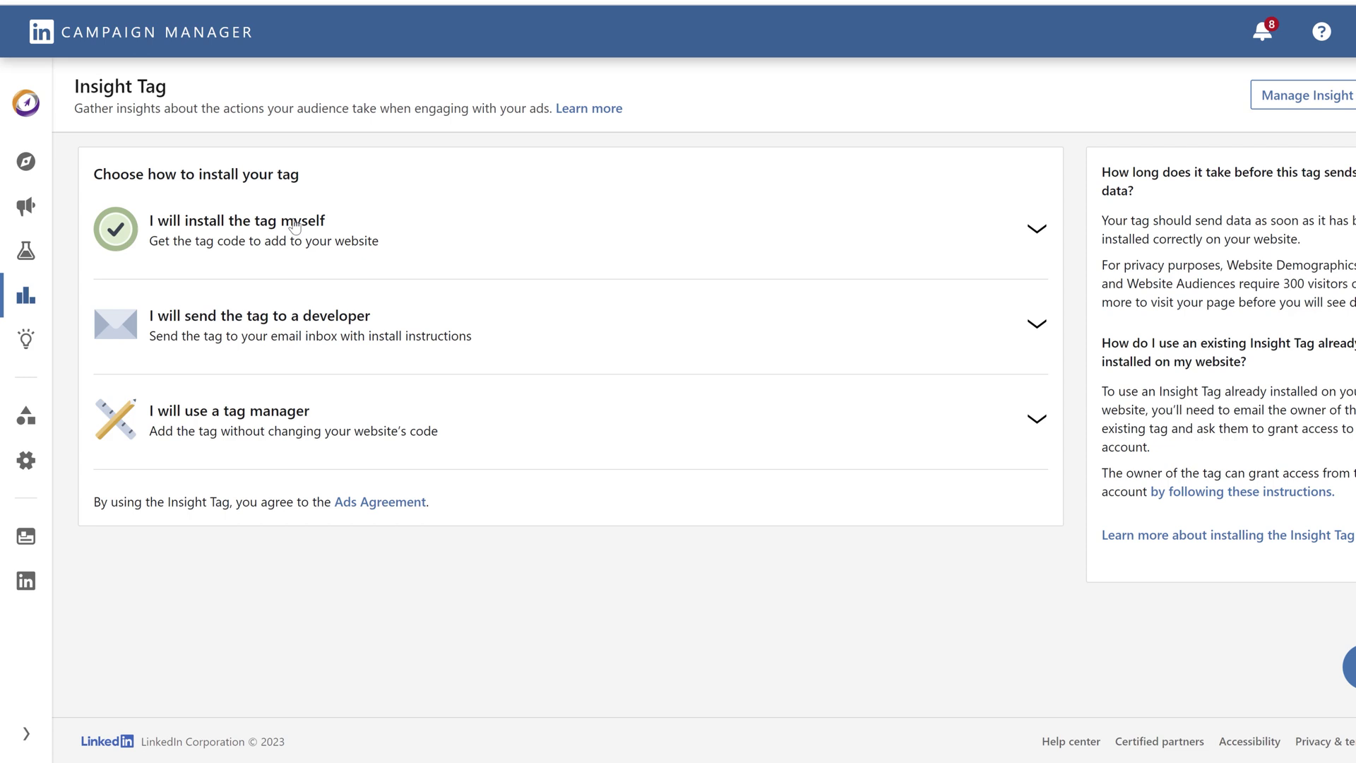
click(295, 226)
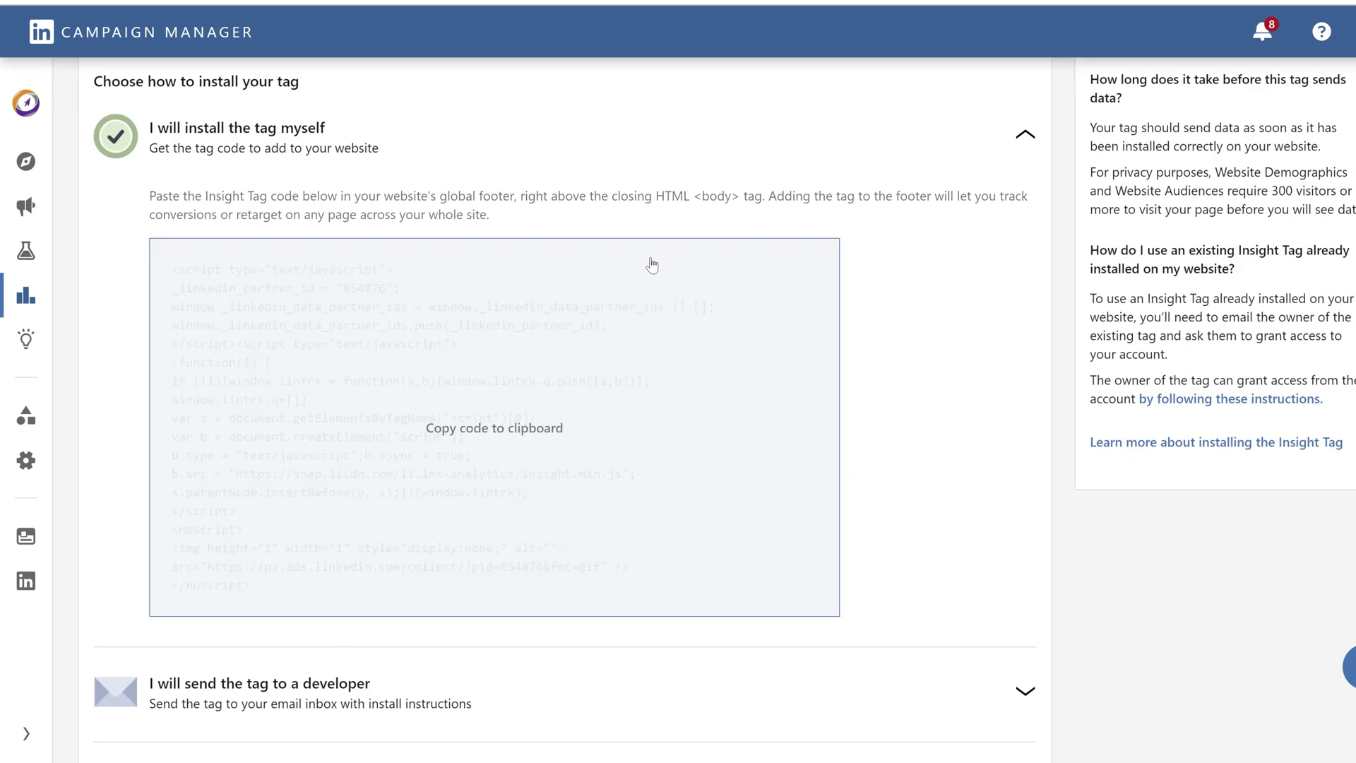
click(633, 415)
scroll(1042, 349, down, 3)
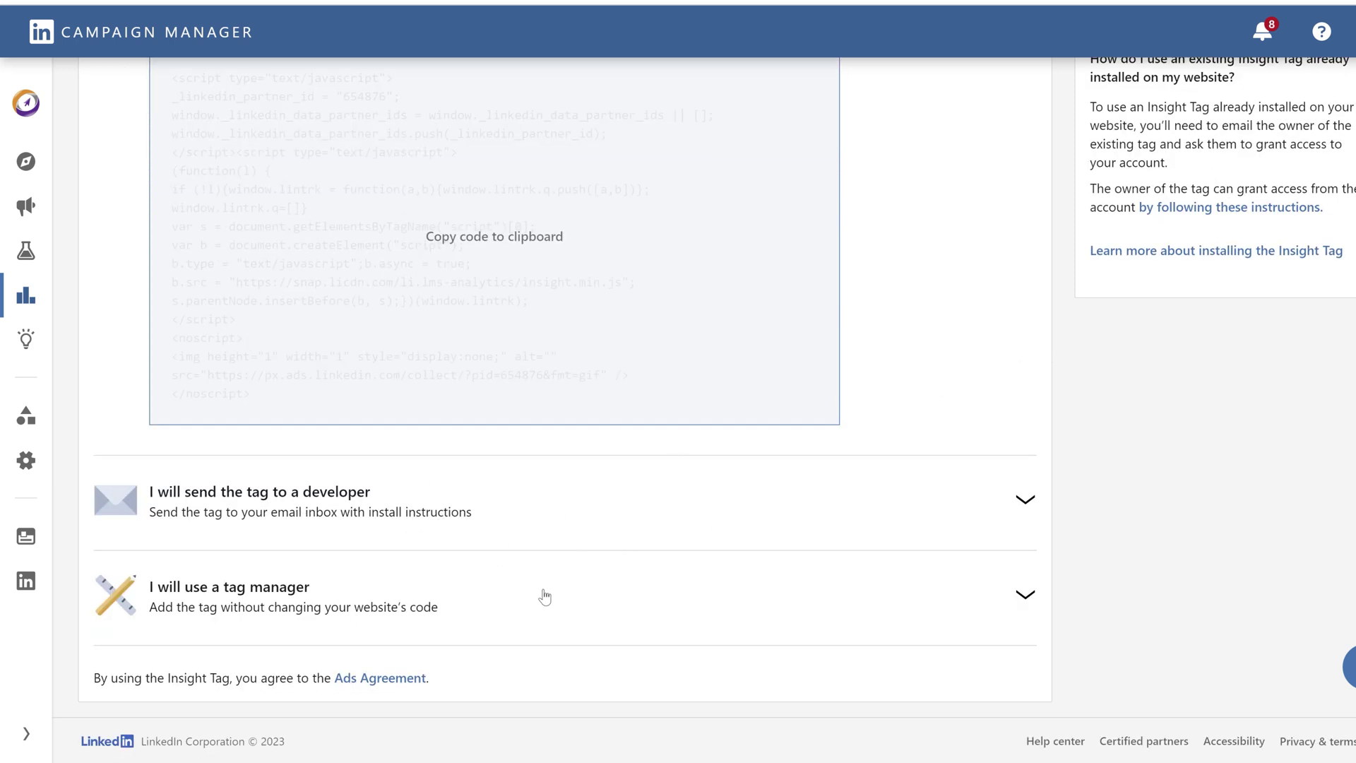
Step: Under 'I will use a tag manager', open the Google Tag Manager help article
click(584, 612)
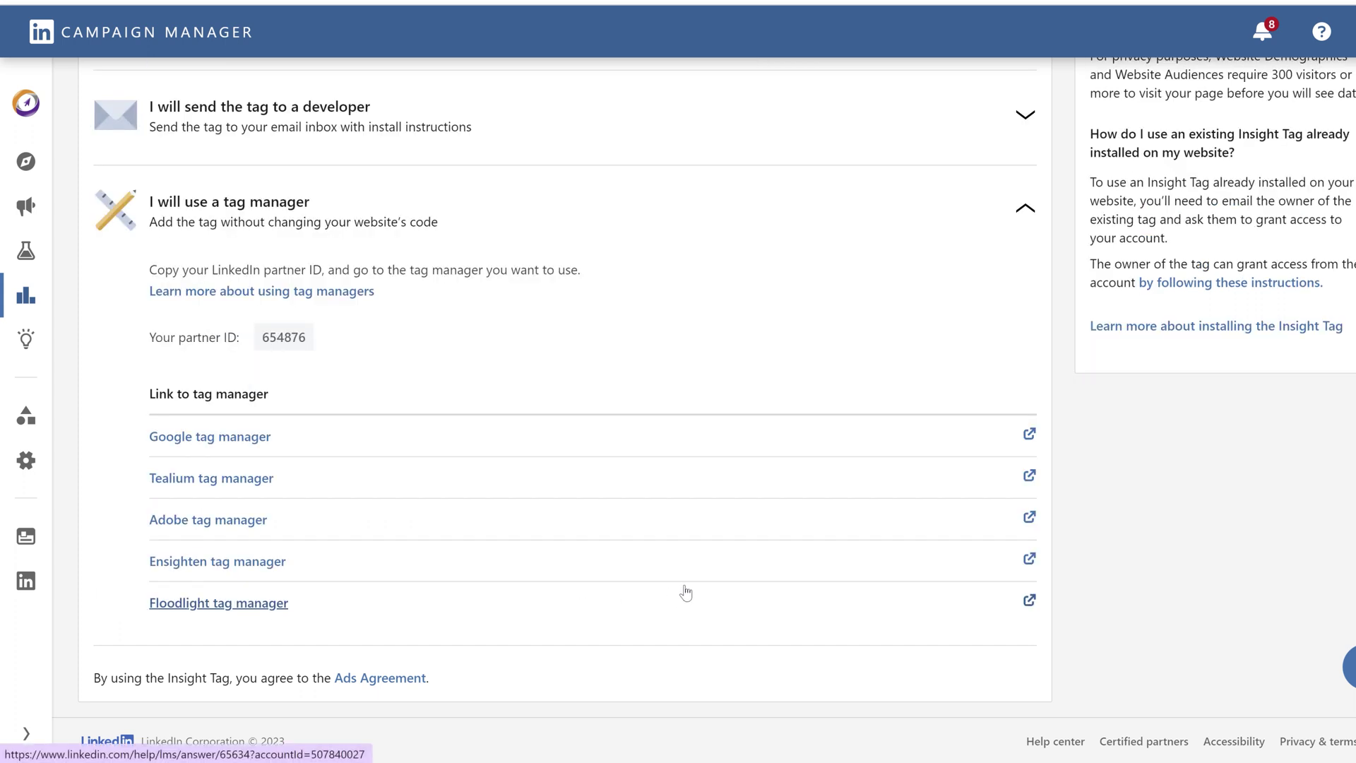
click(185, 441)
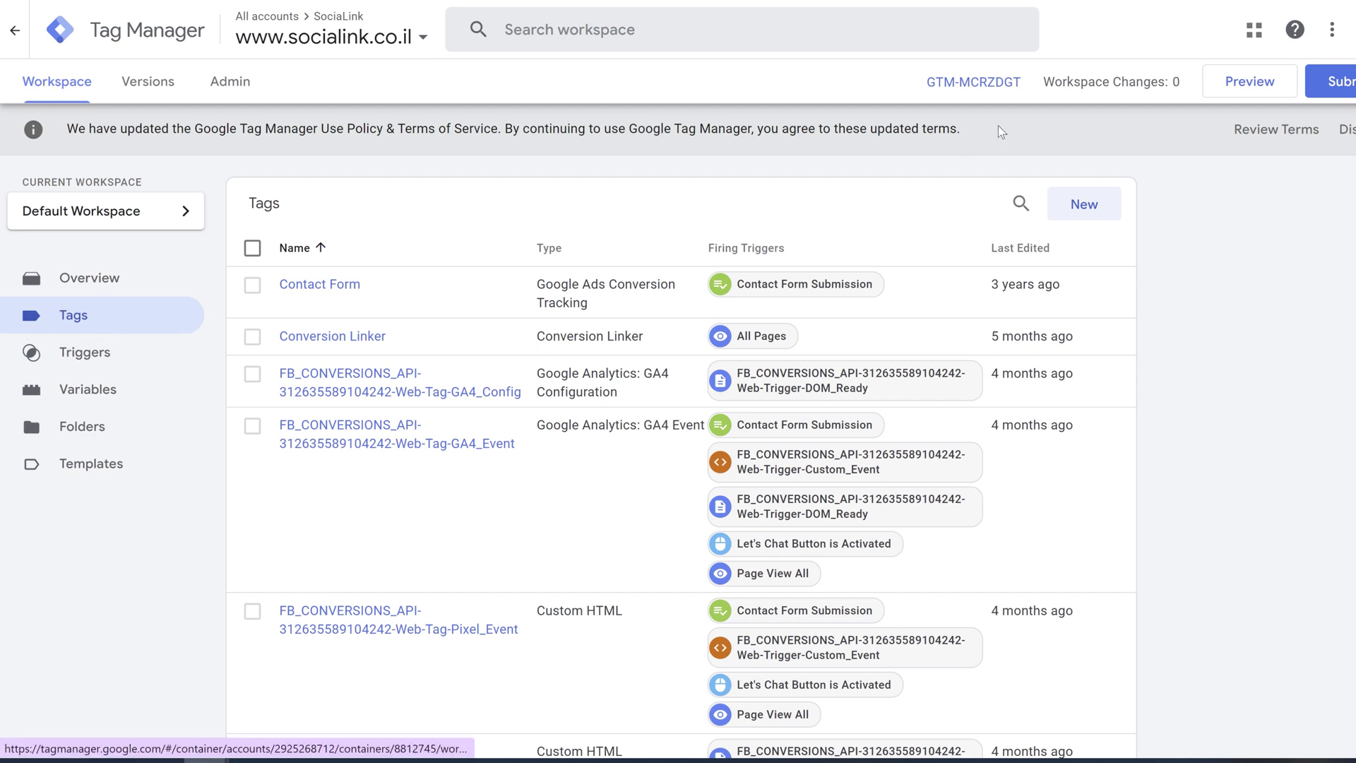
Step: Create a new tag of type LinkedIn InsightTag 2.0
click(1084, 209)
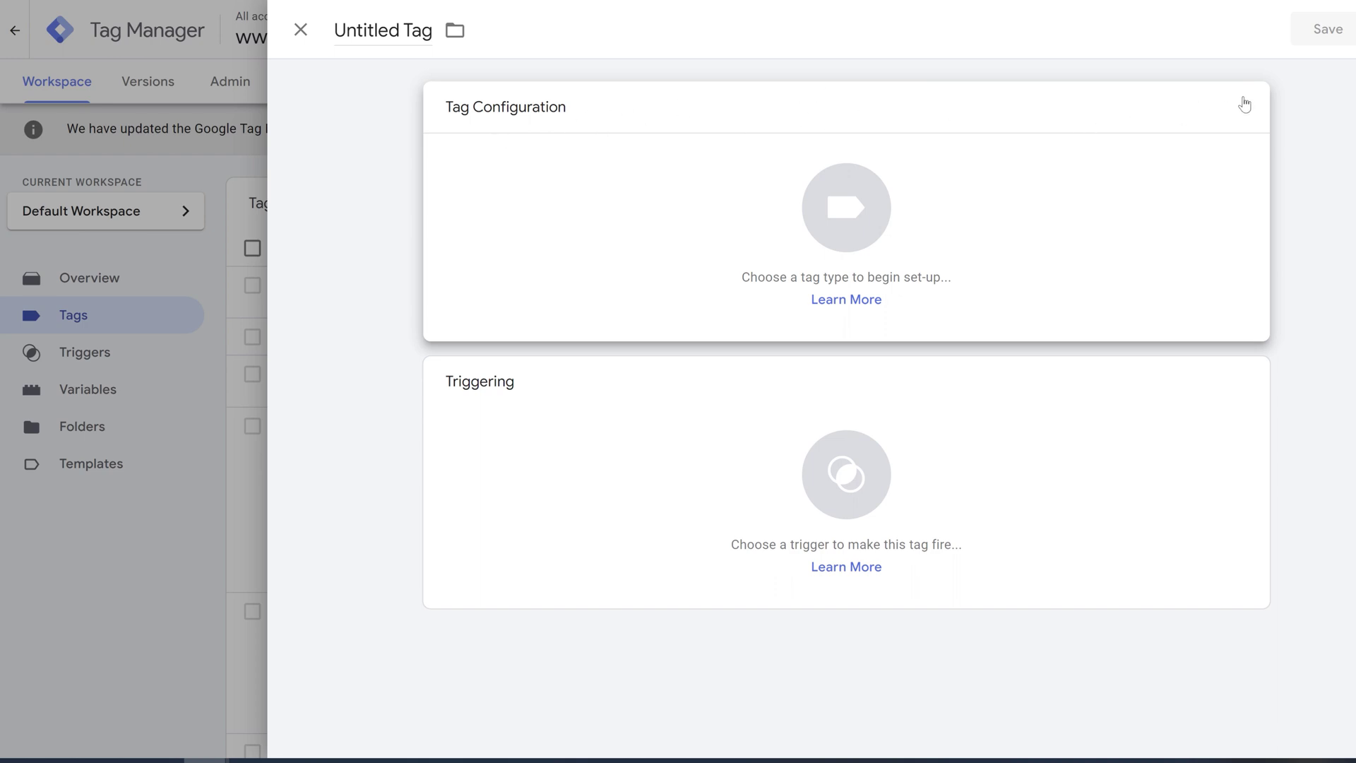
mouse_move(1244, 112)
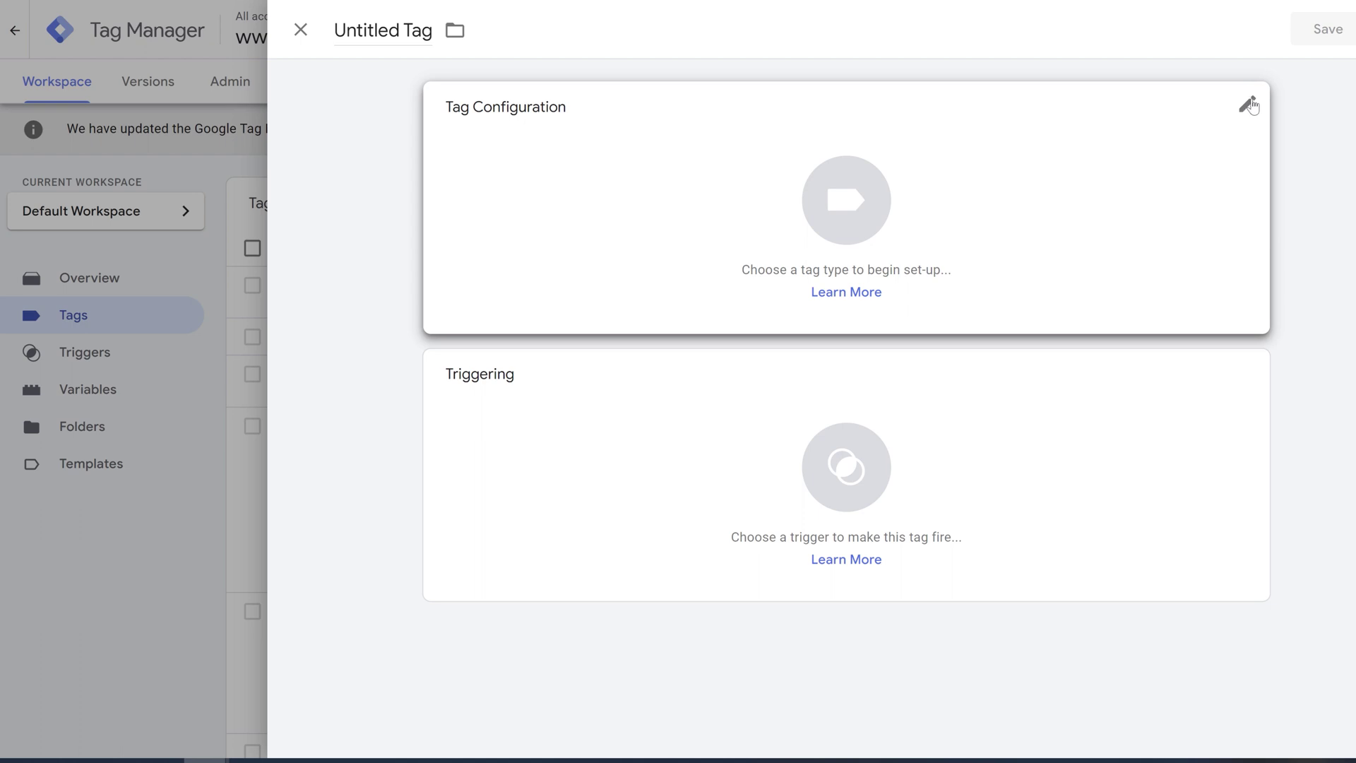
click(1249, 104)
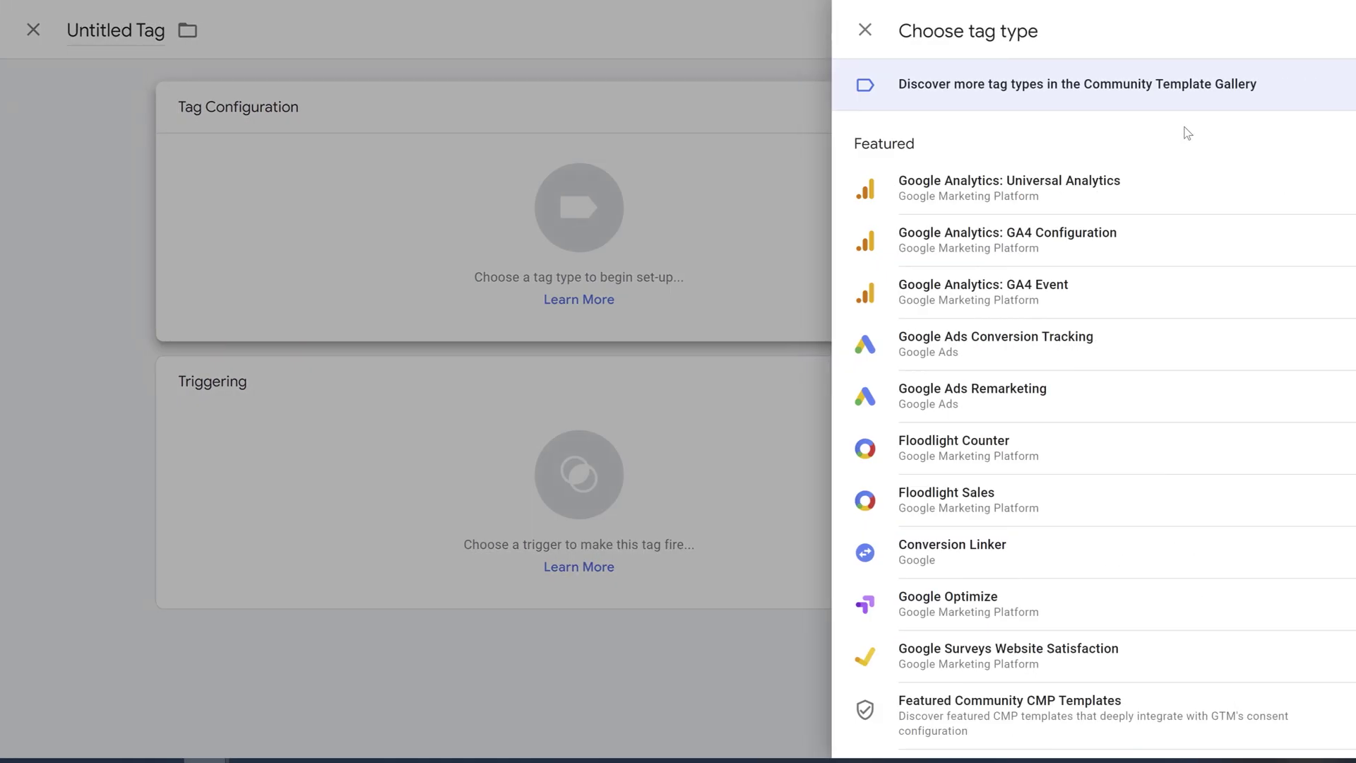
scroll(1203, 418, down, 10)
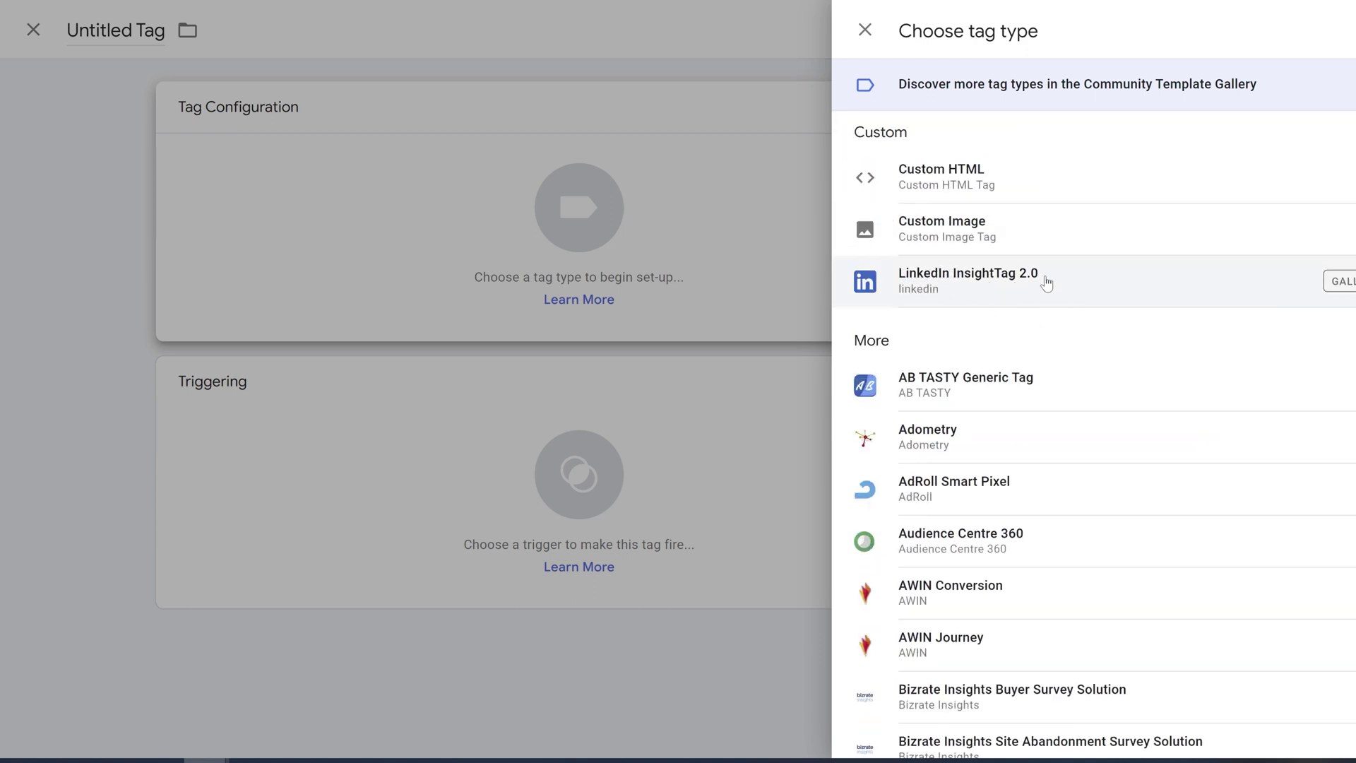
click(1095, 291)
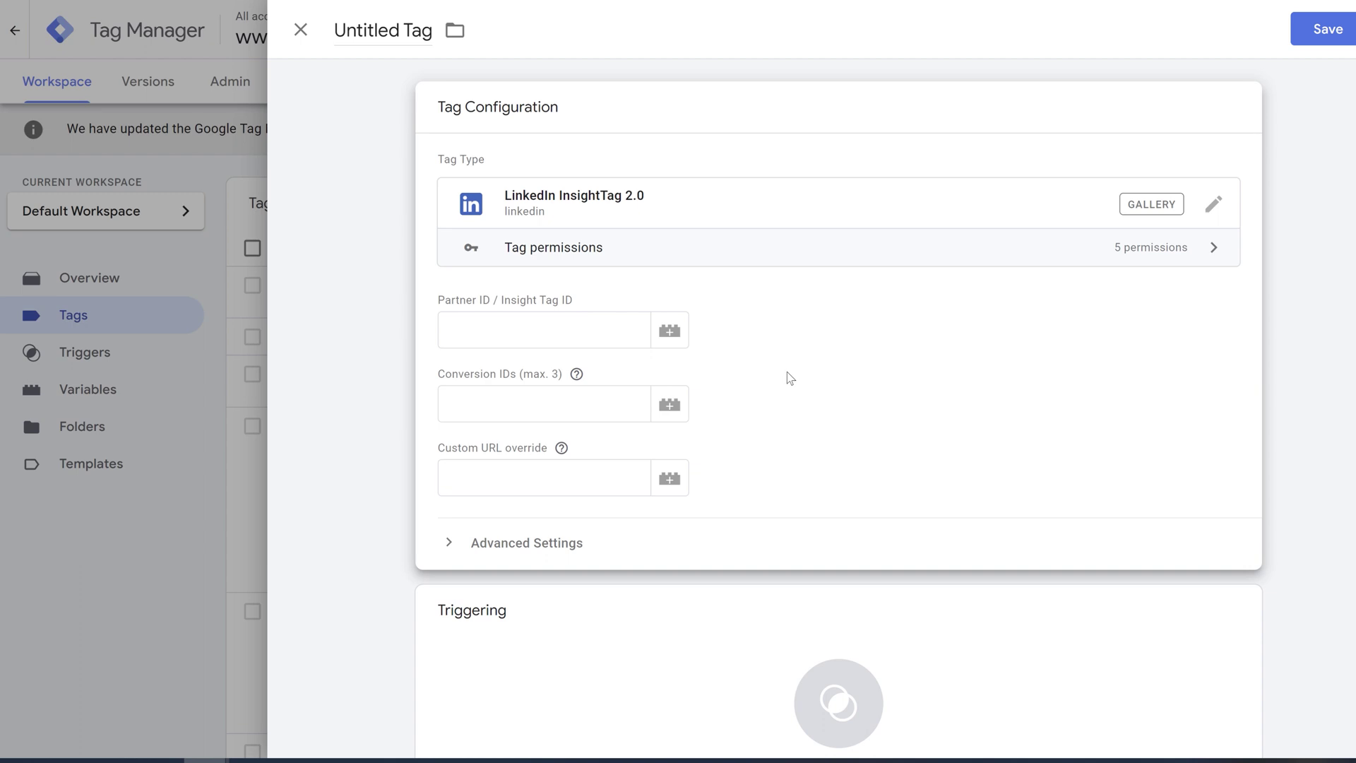
Step: Copy the LinkedIn partner ID from Campaign Manager and return to the tag
key(ctrl+Tab)
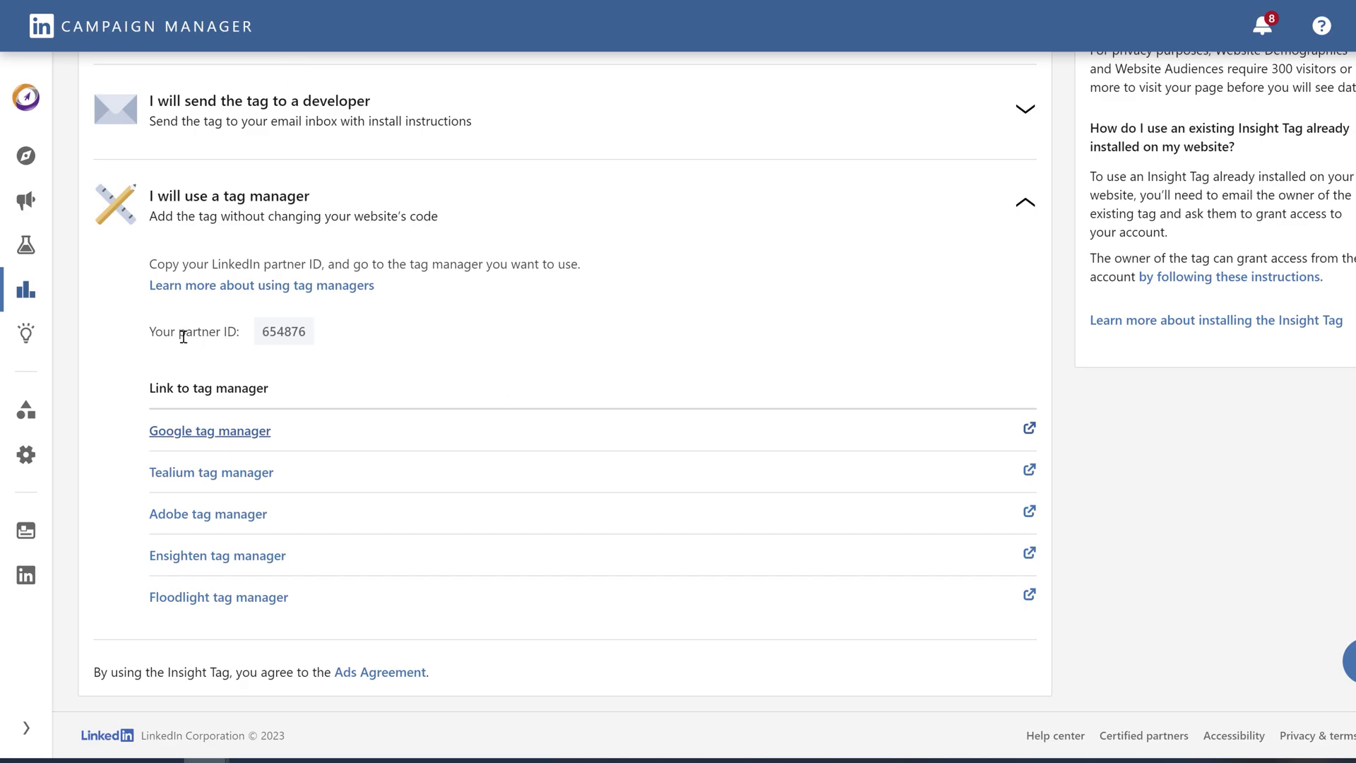
click(290, 338)
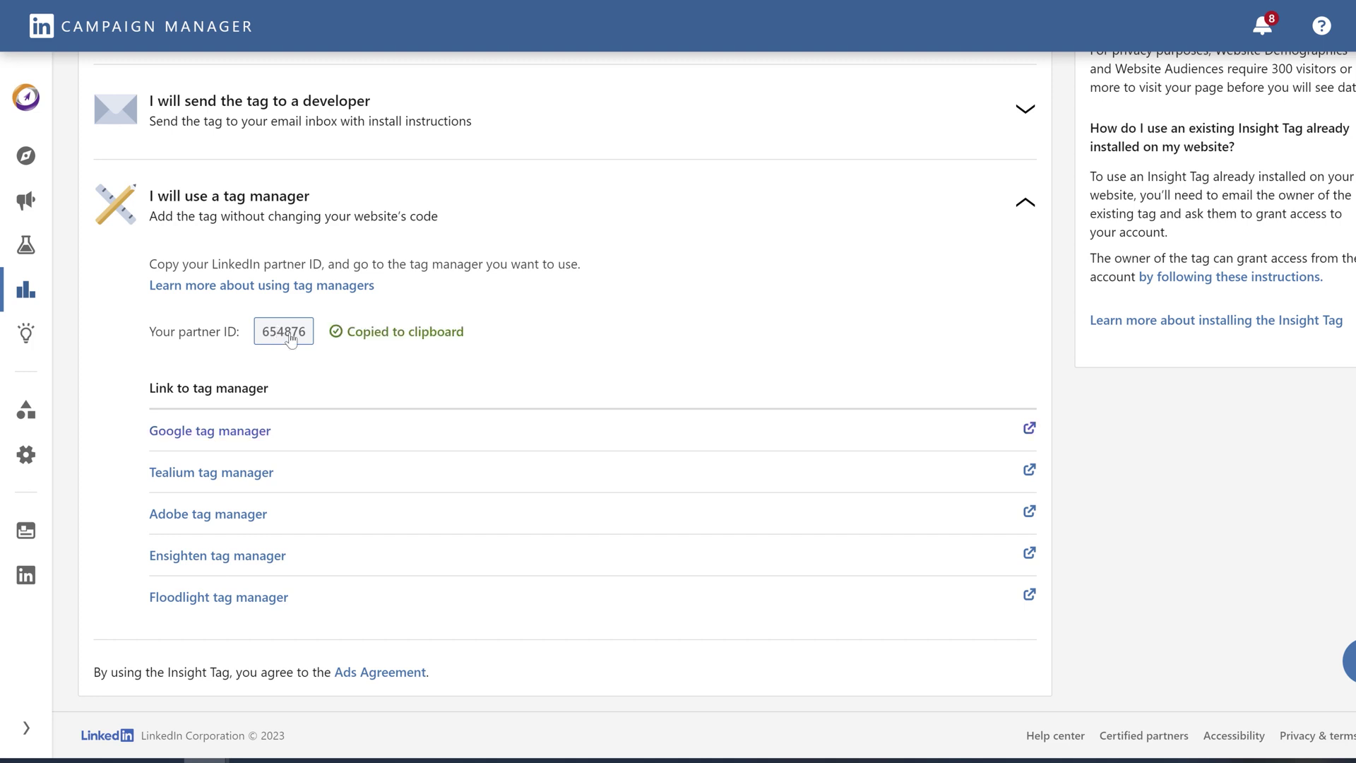
key(ctrl+shift+Tab)
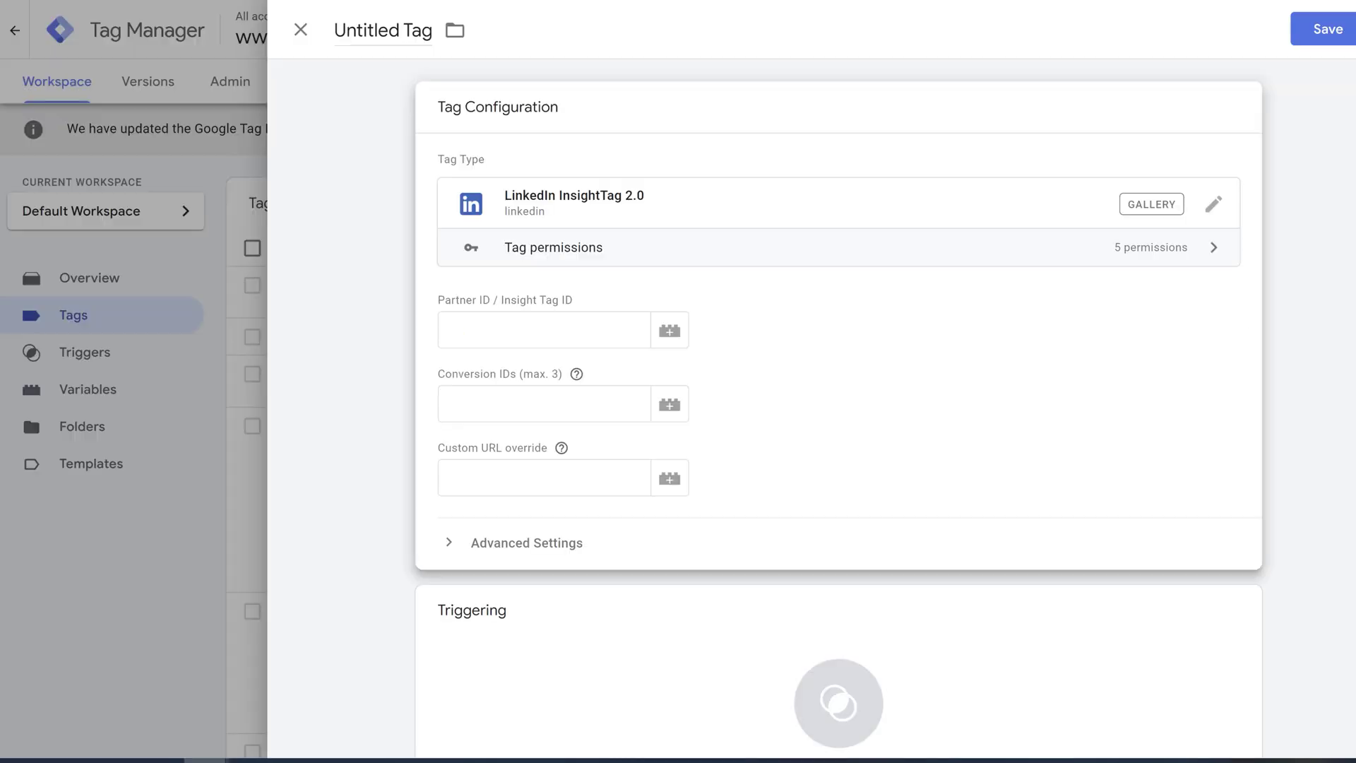
Step: Paste the LinkedIn partner ID into the tag's Insight Tag ID field
right_click(562, 328)
click(608, 467)
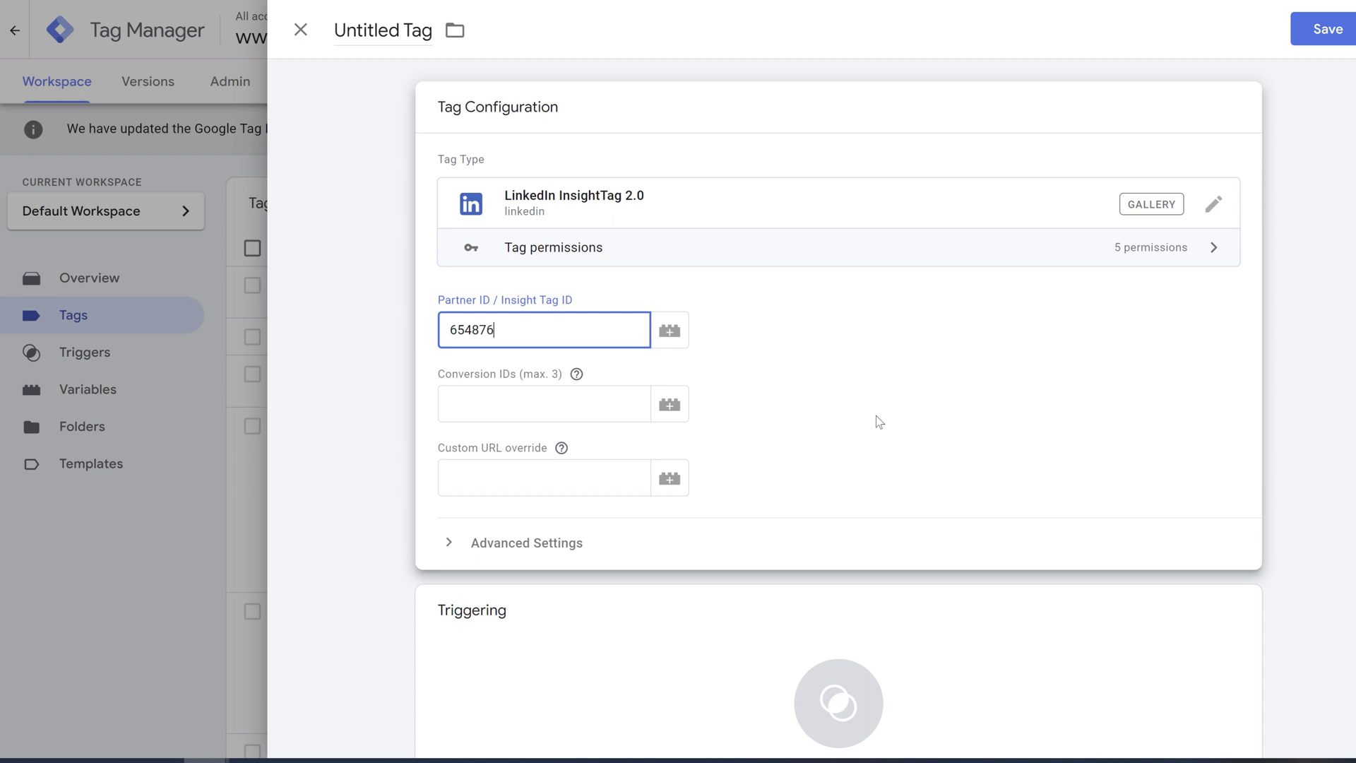
click(876, 416)
scroll(879, 421, down, 2)
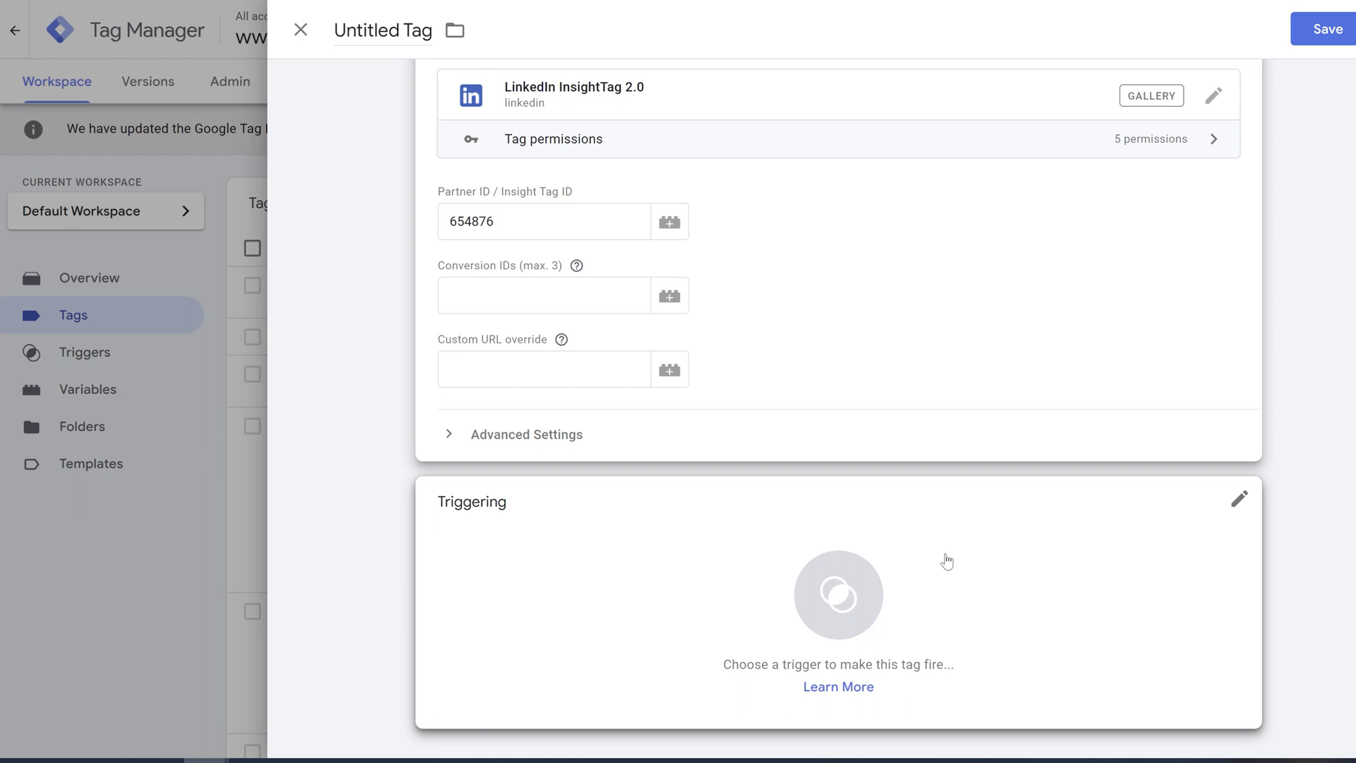
Step: Add All Pages as the tag's firing trigger
click(943, 560)
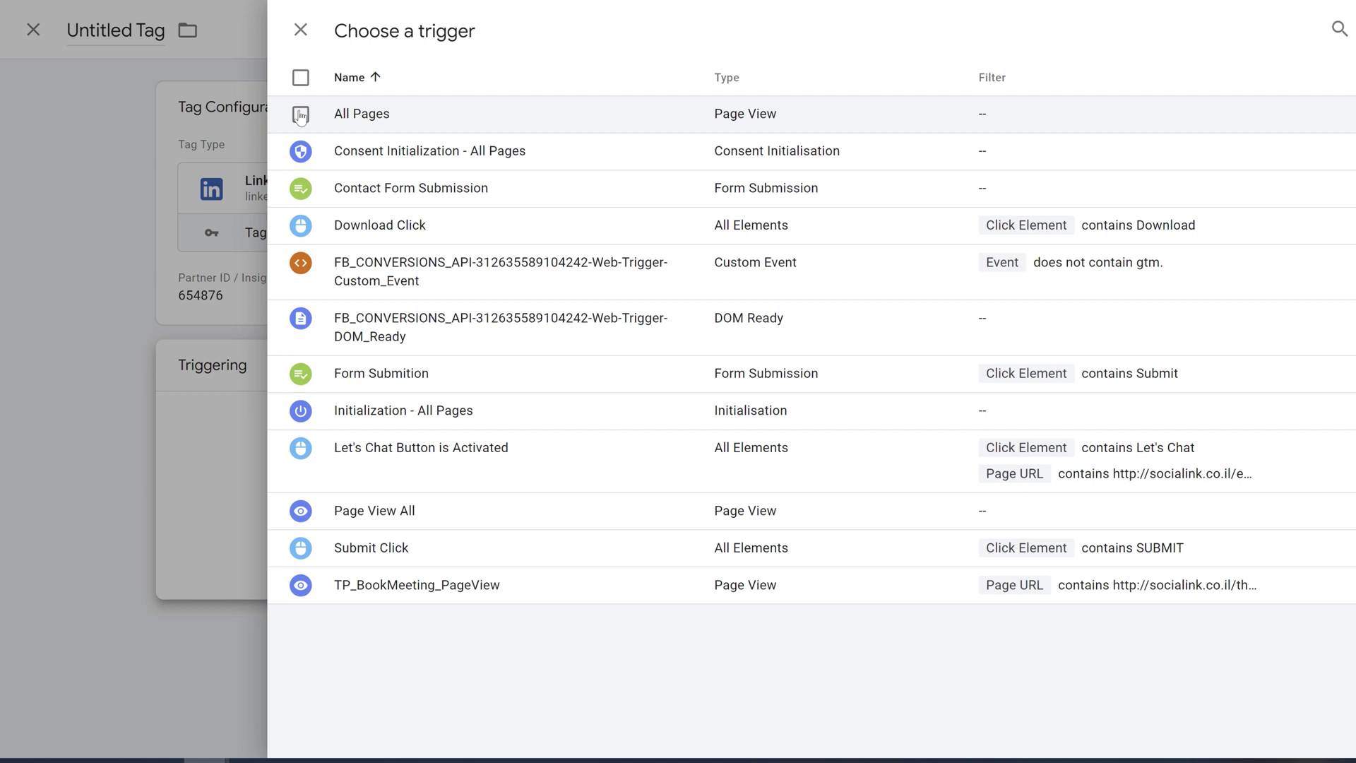
click(300, 115)
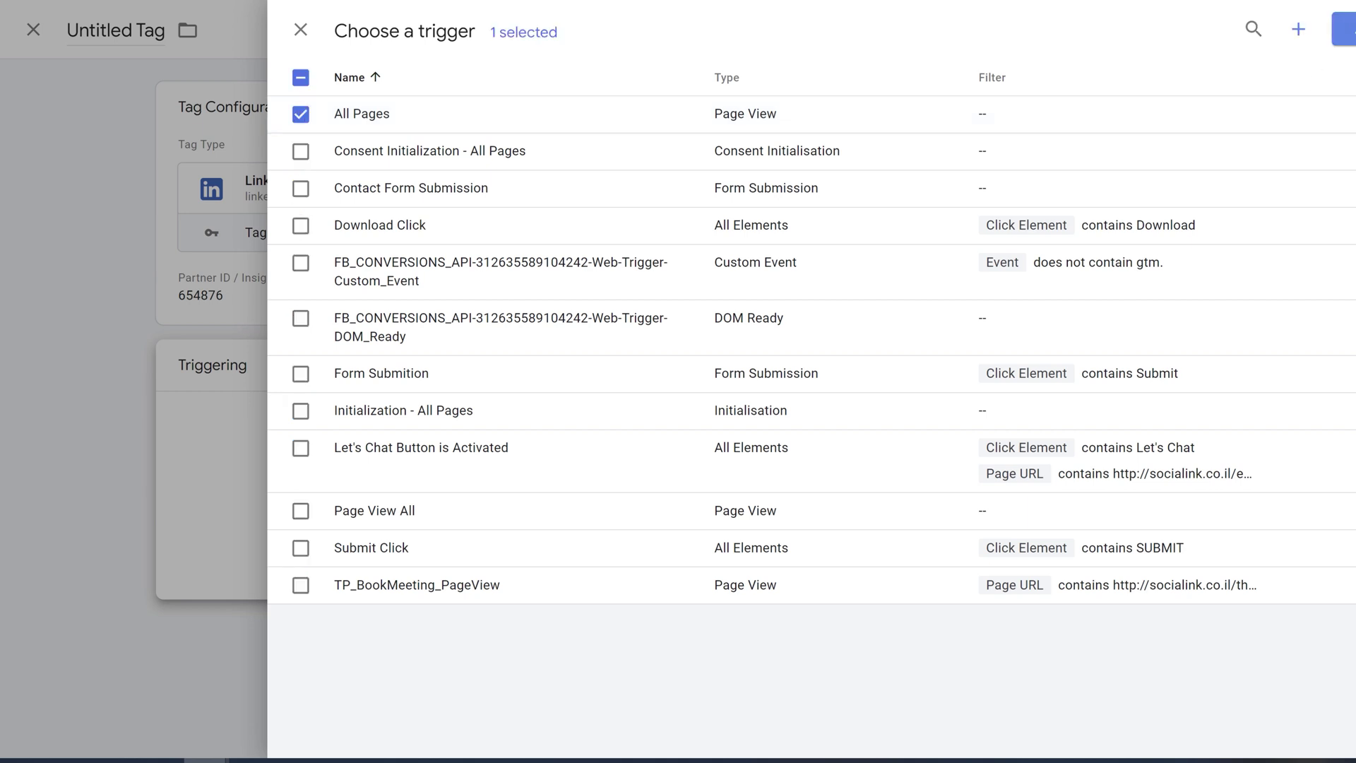
click(1344, 29)
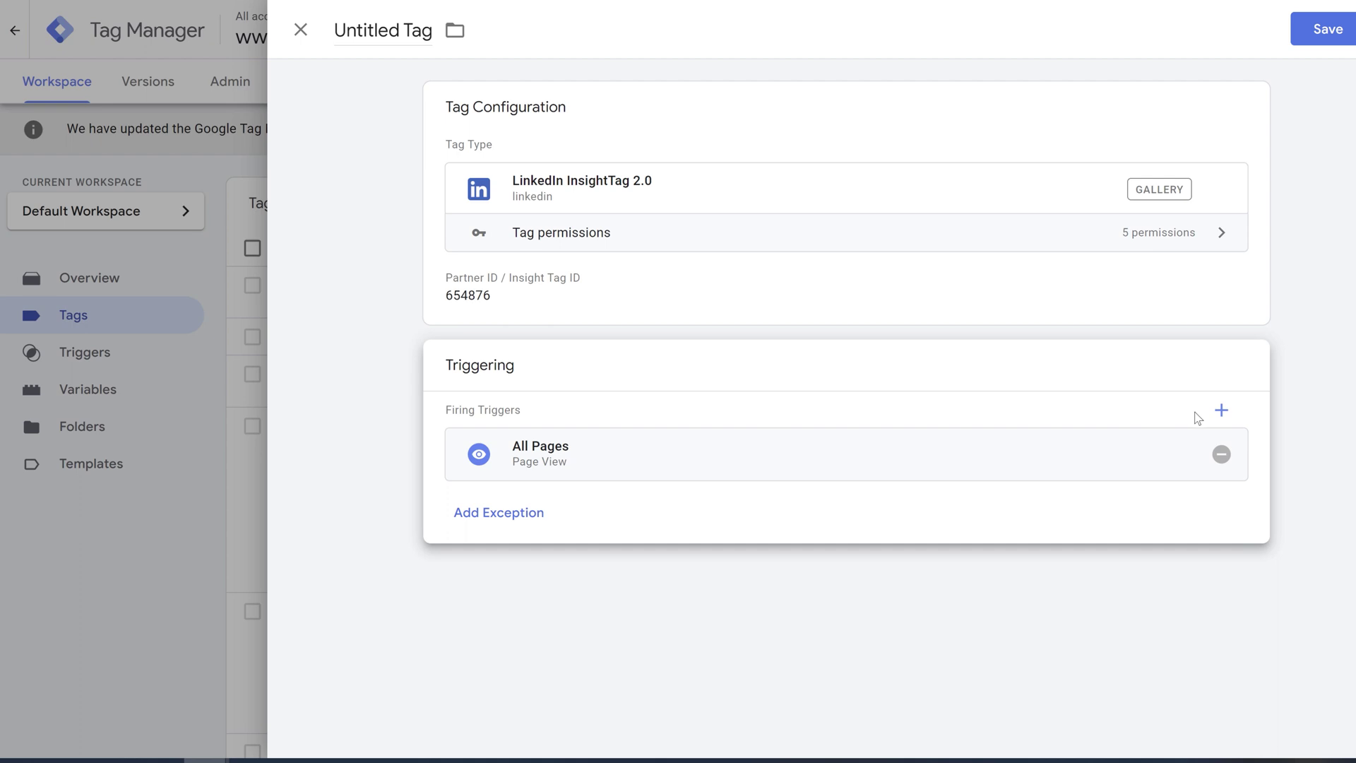
Step: Start a brand-new trigger of type Page View
click(1219, 412)
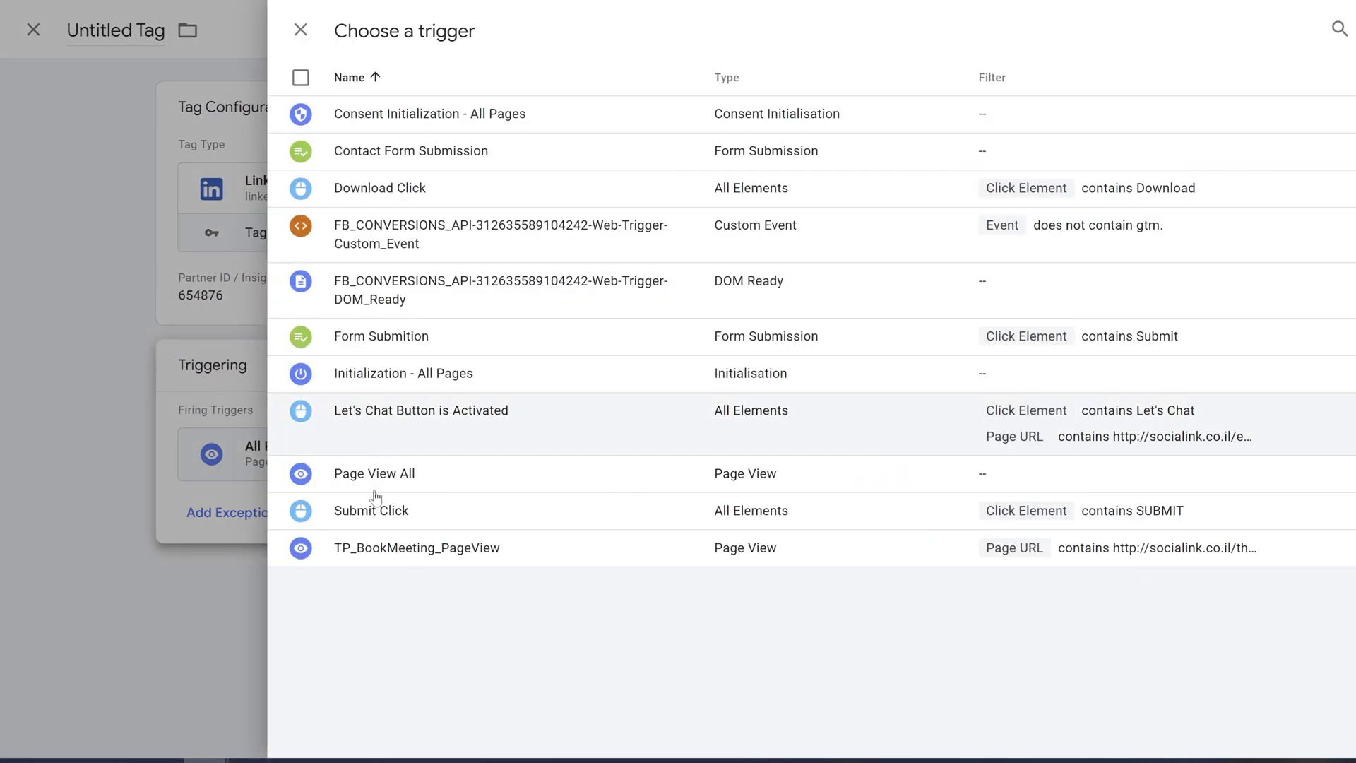
click(1352, 30)
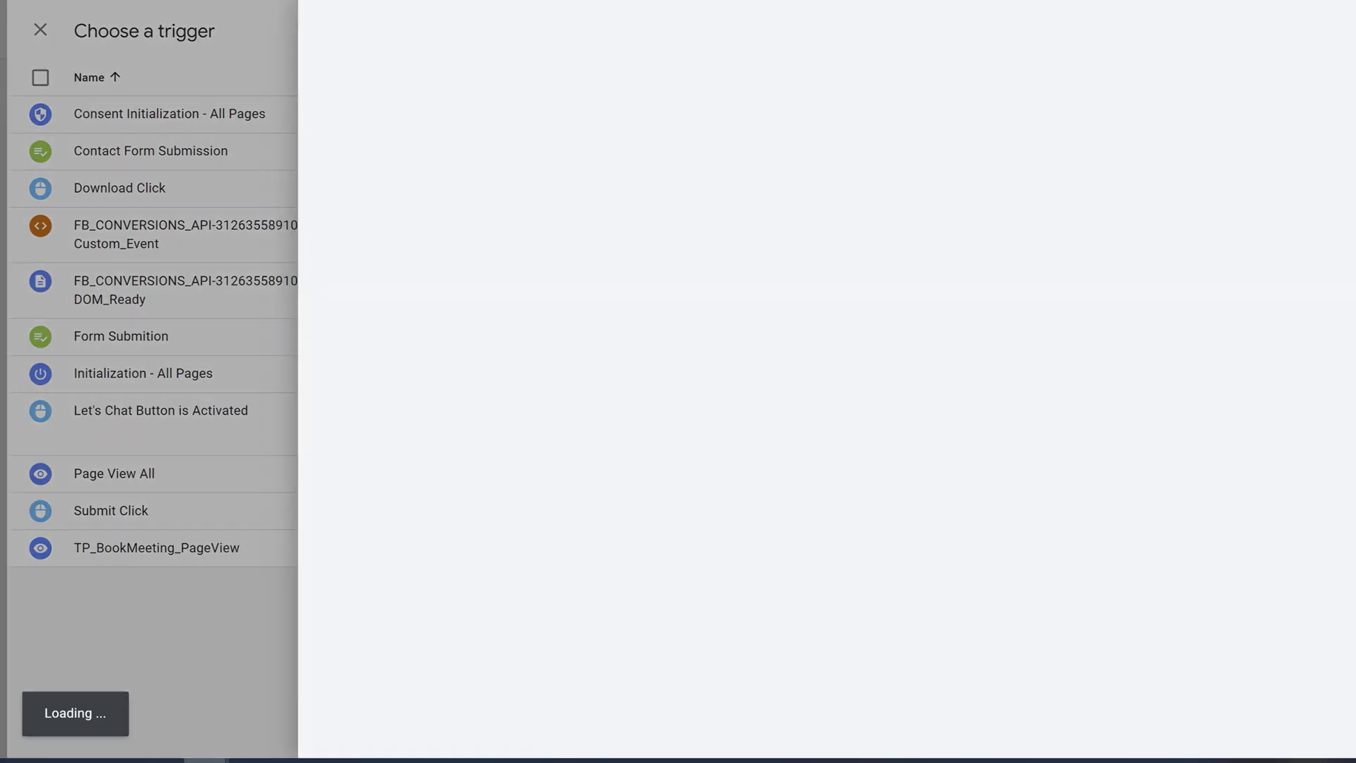
click(1247, 106)
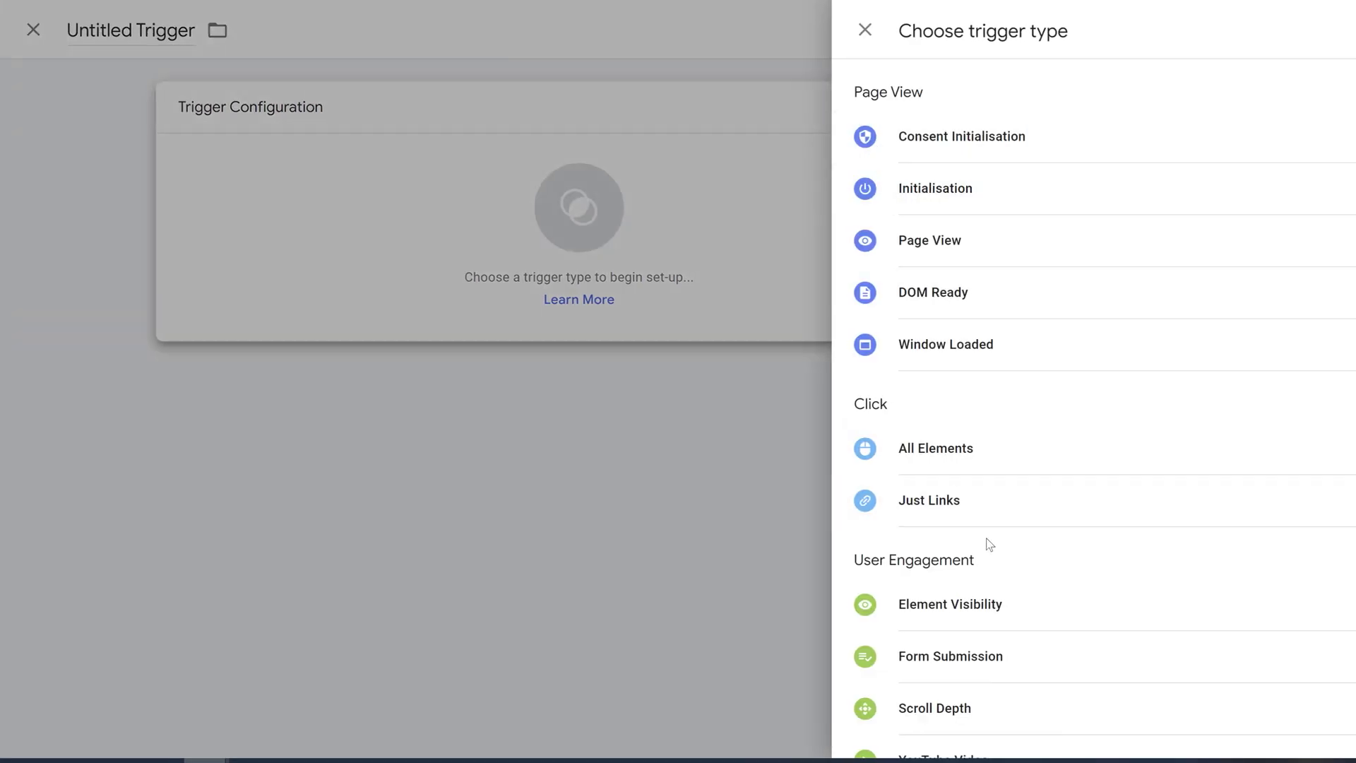
scroll(989, 540, down, 3)
scroll(992, 536, up, 3)
click(954, 247)
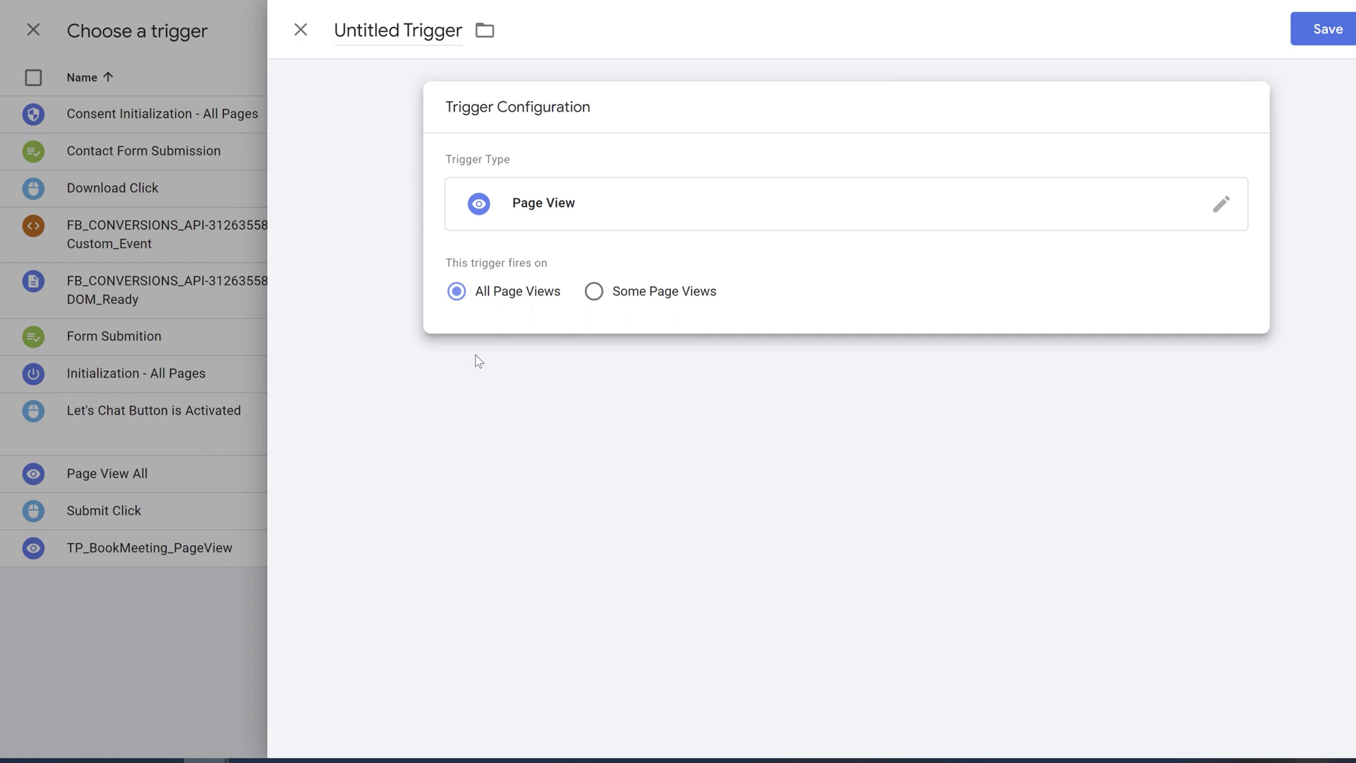
Step: Limit the trigger to Some Page Views where Page URL contains a value
click(663, 294)
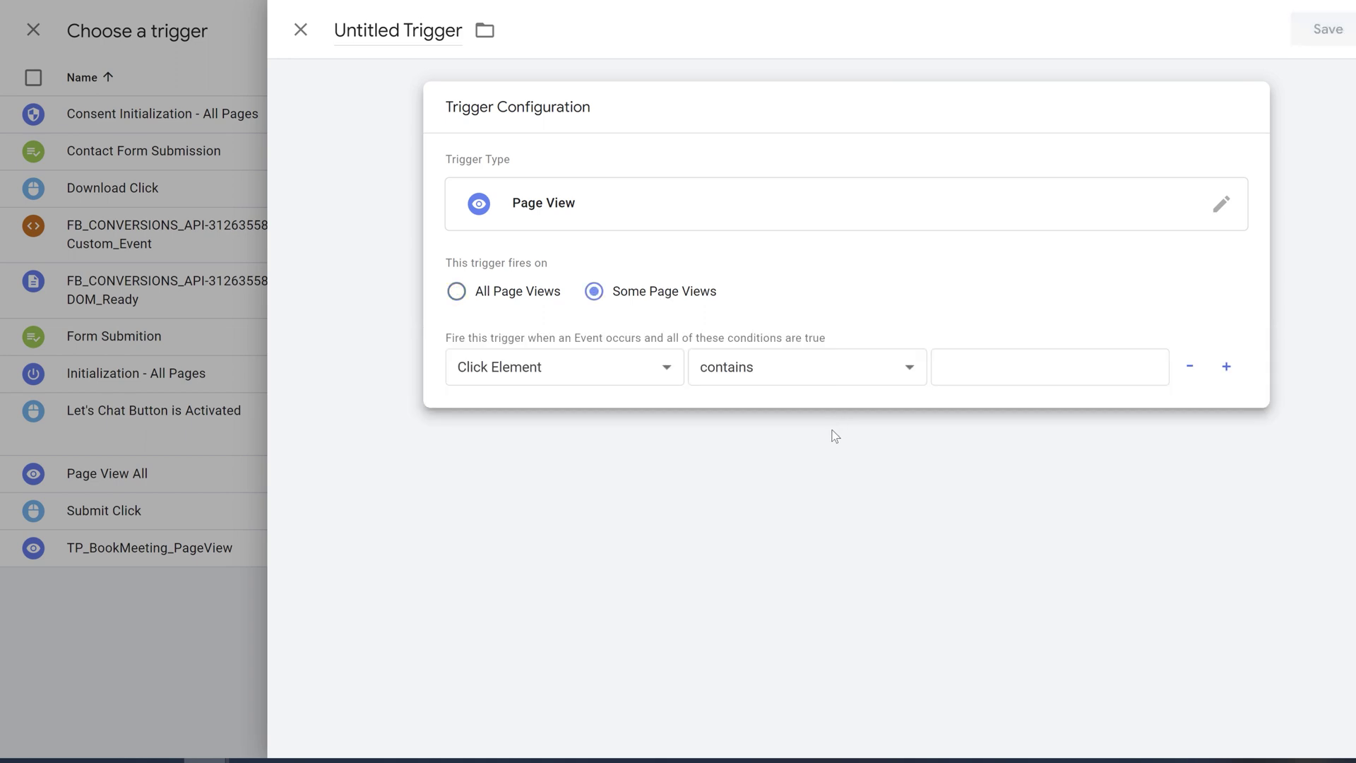
click(596, 366)
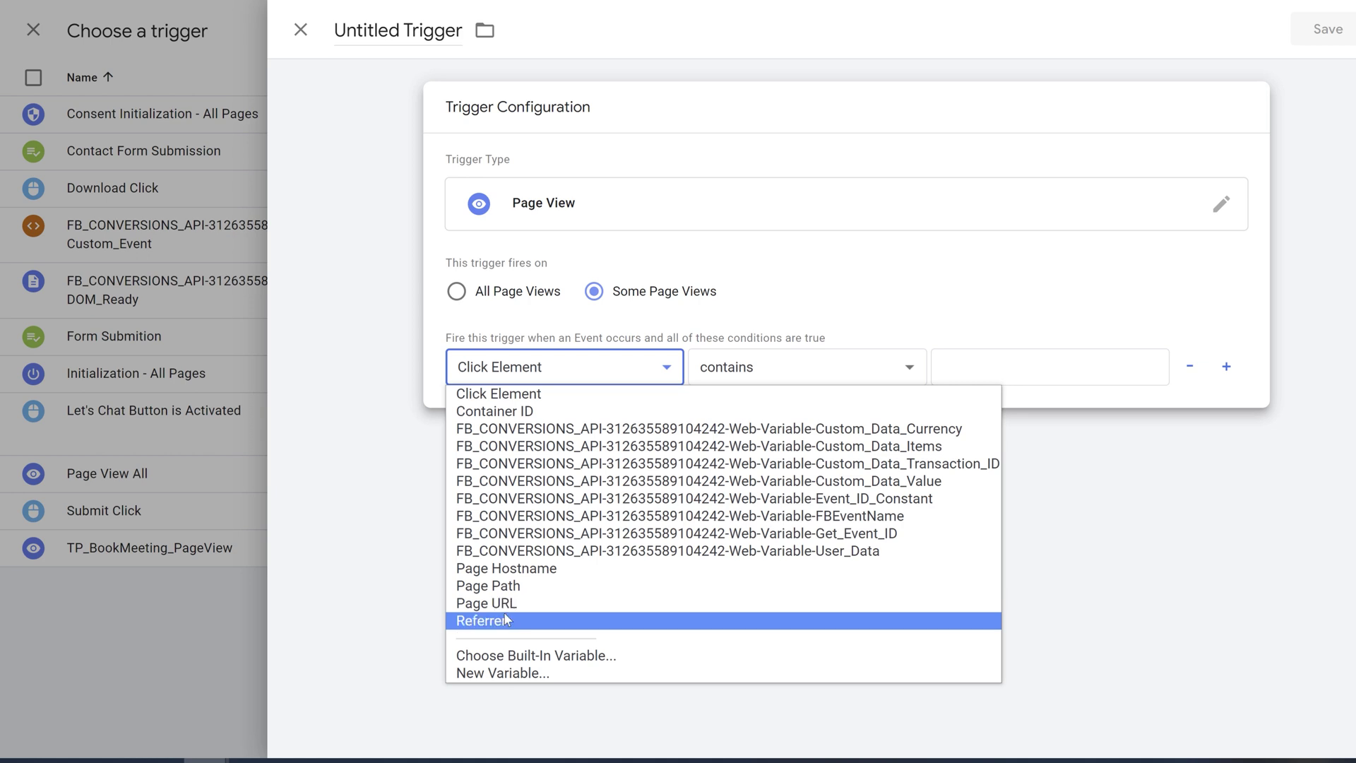
click(506, 620)
click(569, 375)
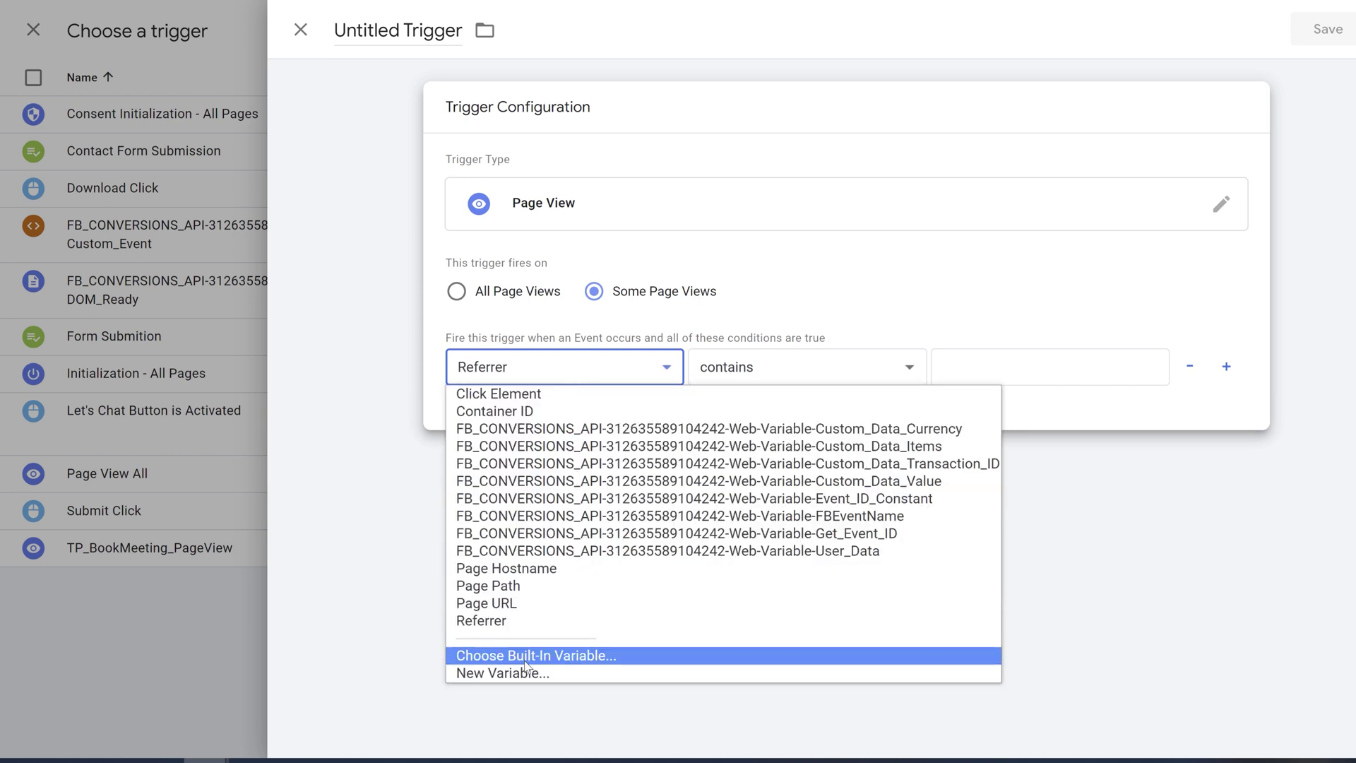
click(508, 603)
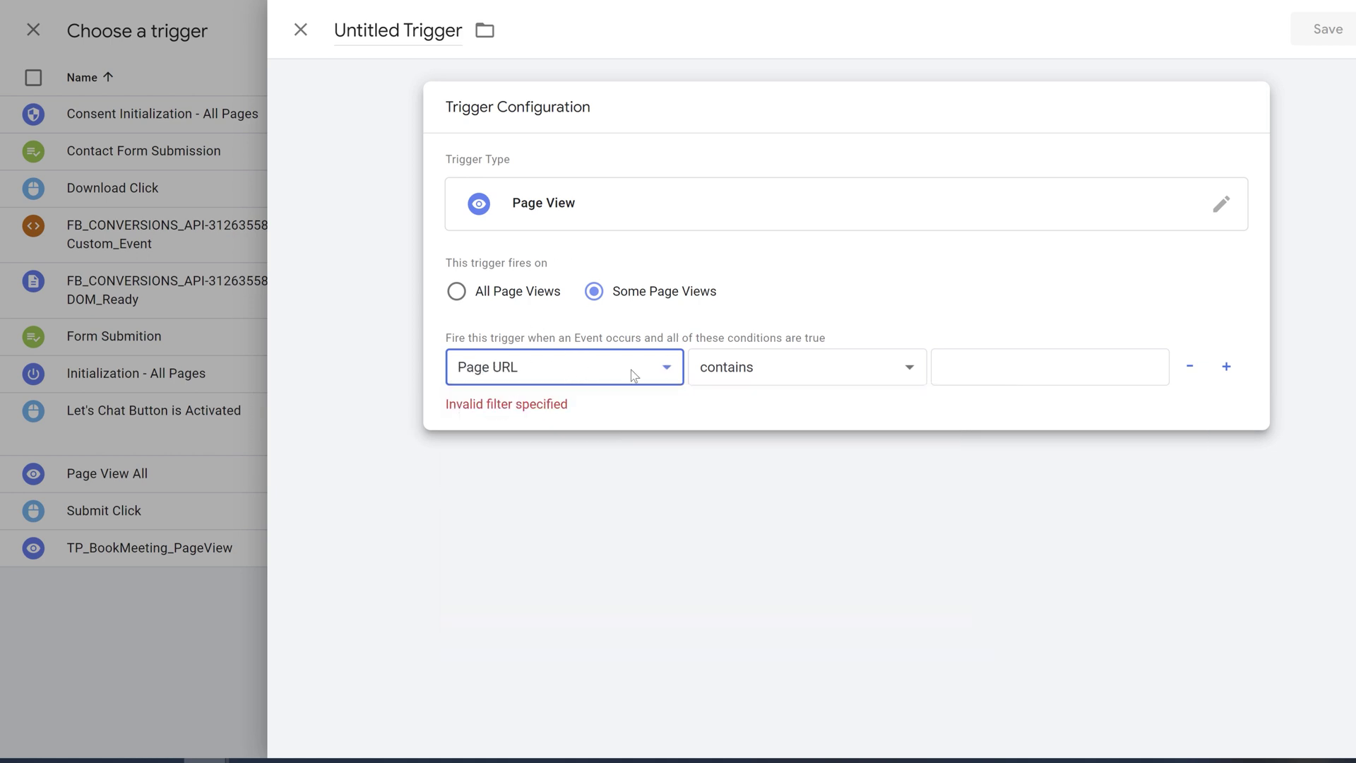
click(816, 370)
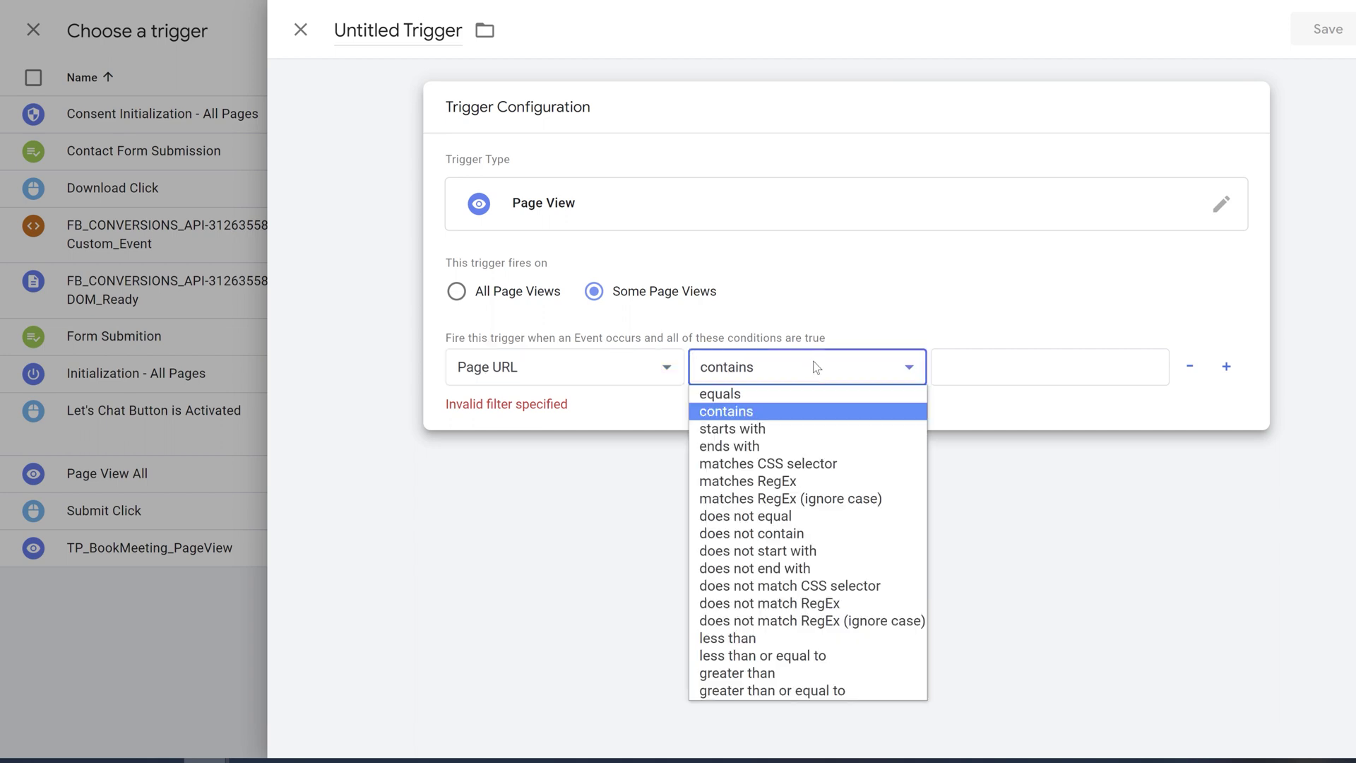
click(777, 415)
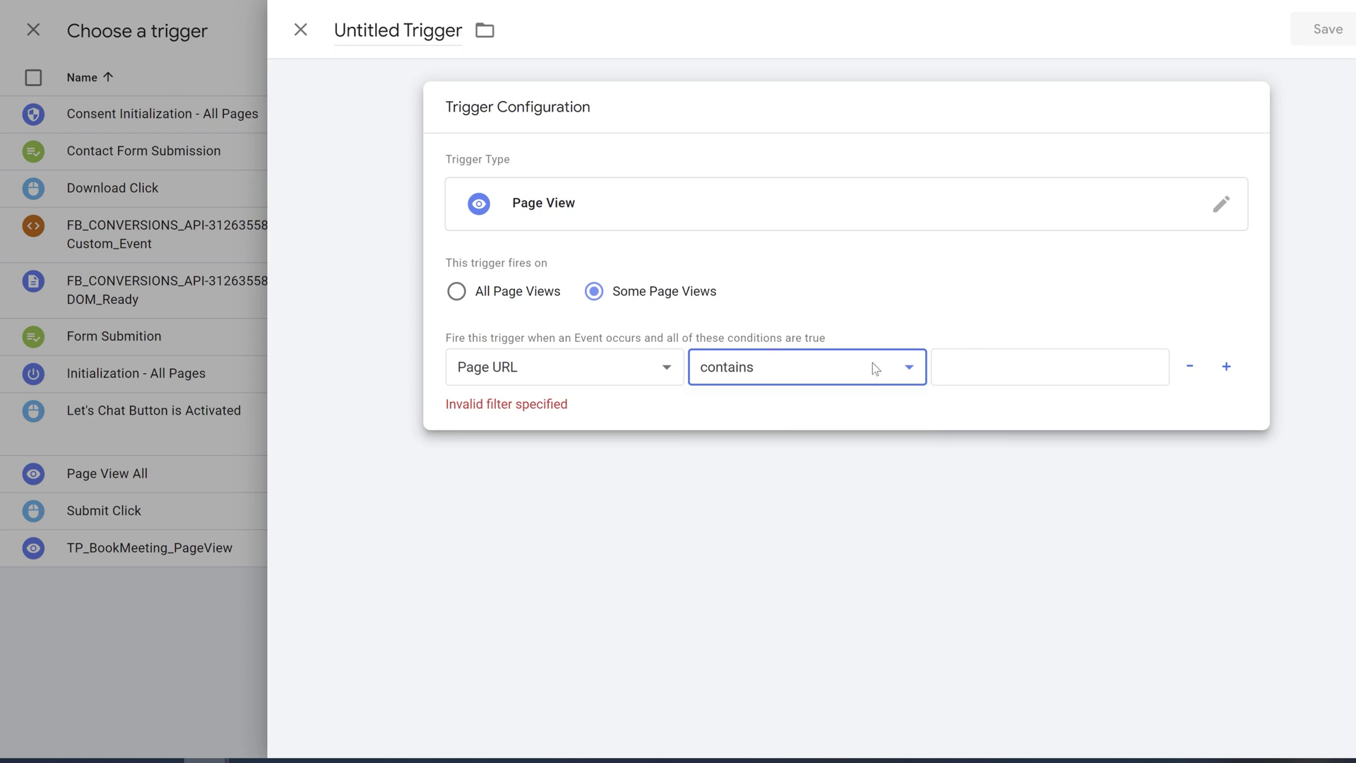
click(1035, 375)
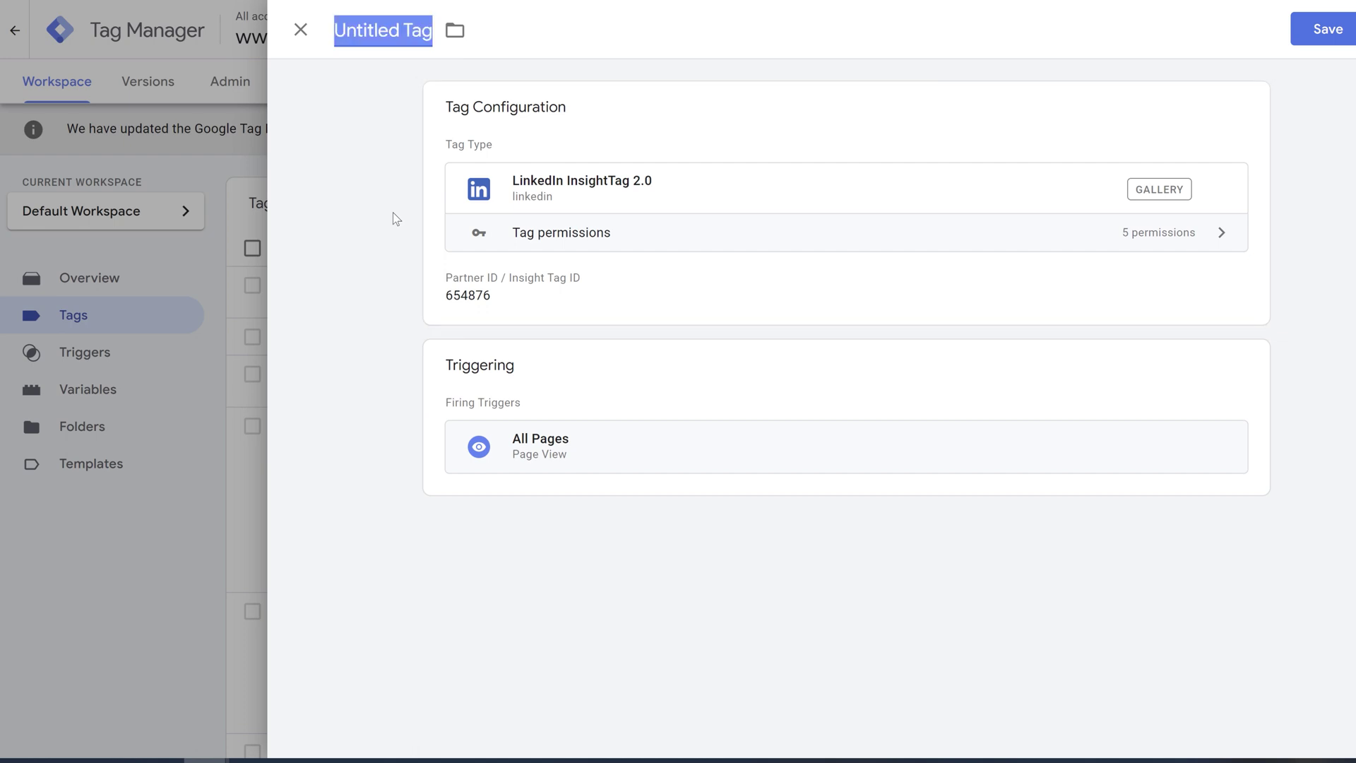
Step: Rename the tag to 'LI _ Tag' and save it
text(LI)
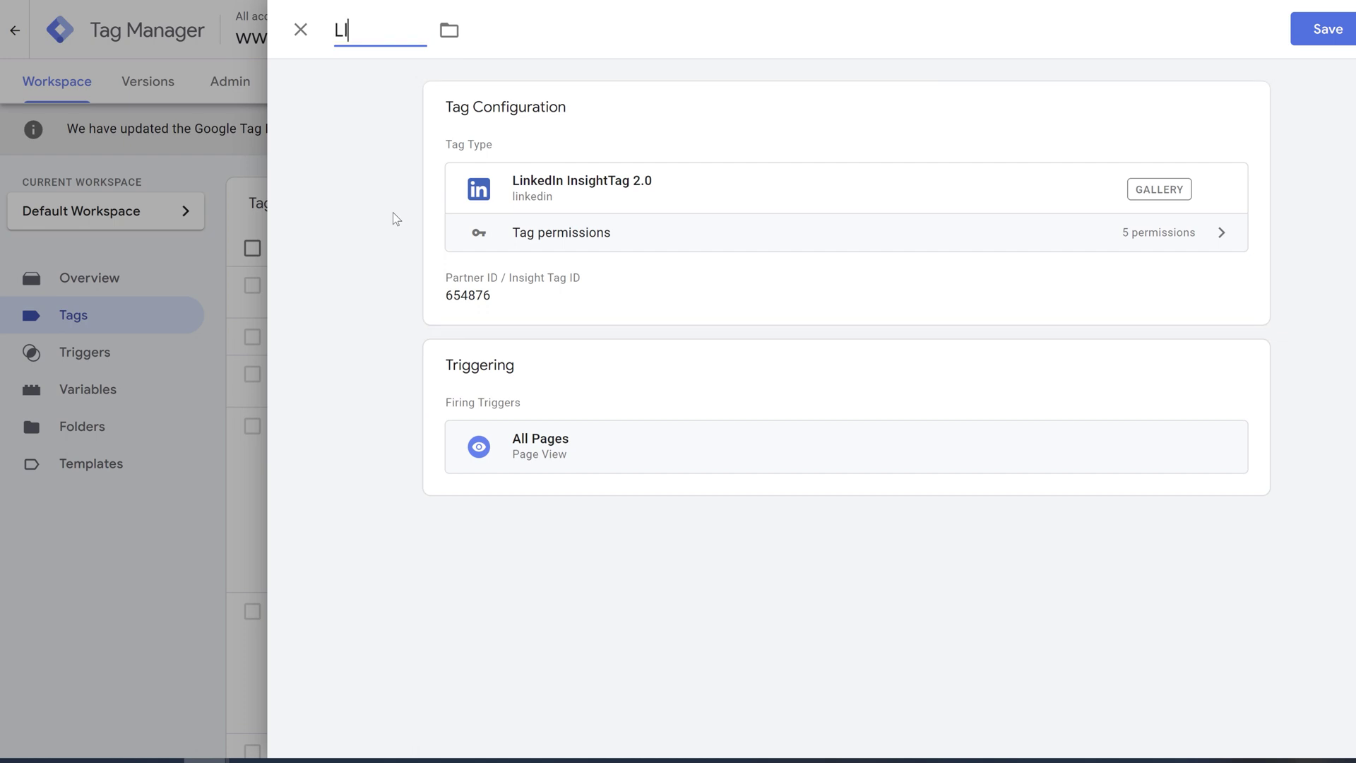
text( _ Tag)
click(1327, 29)
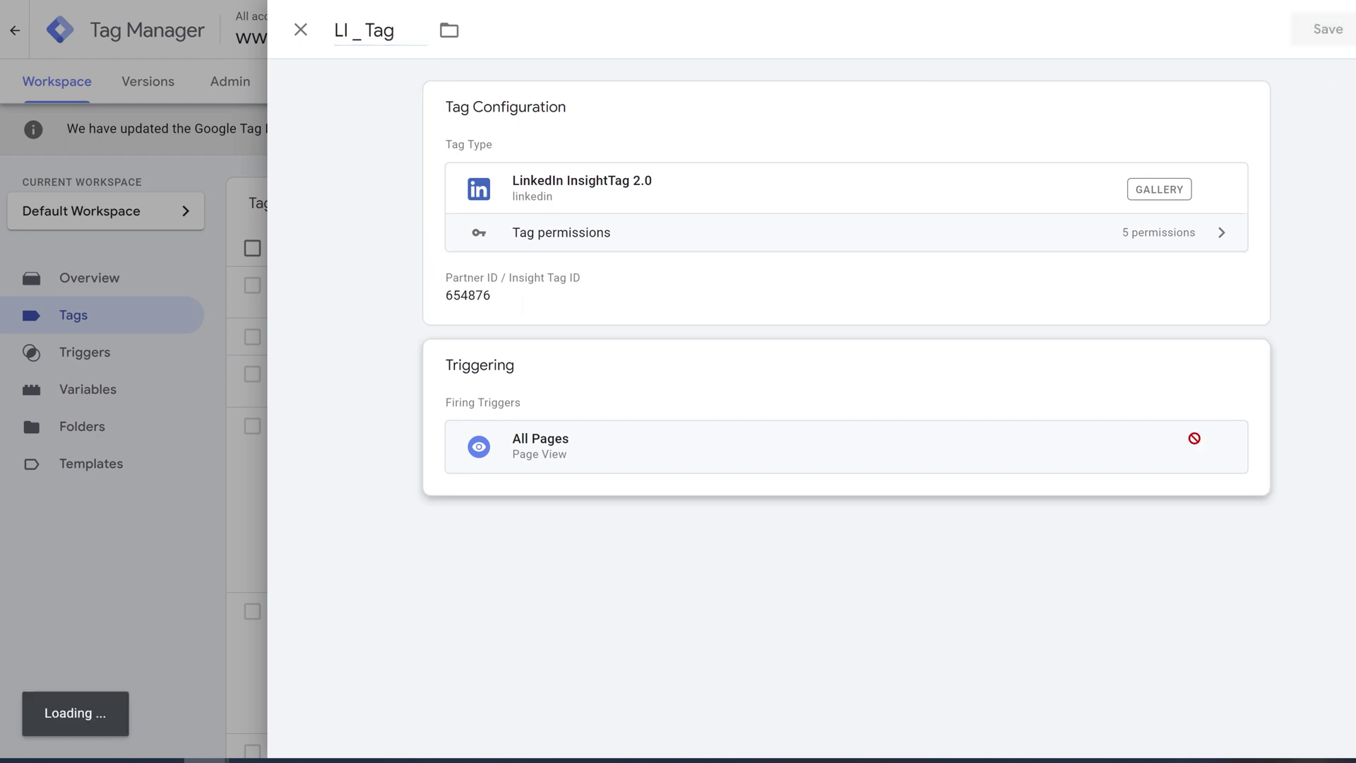